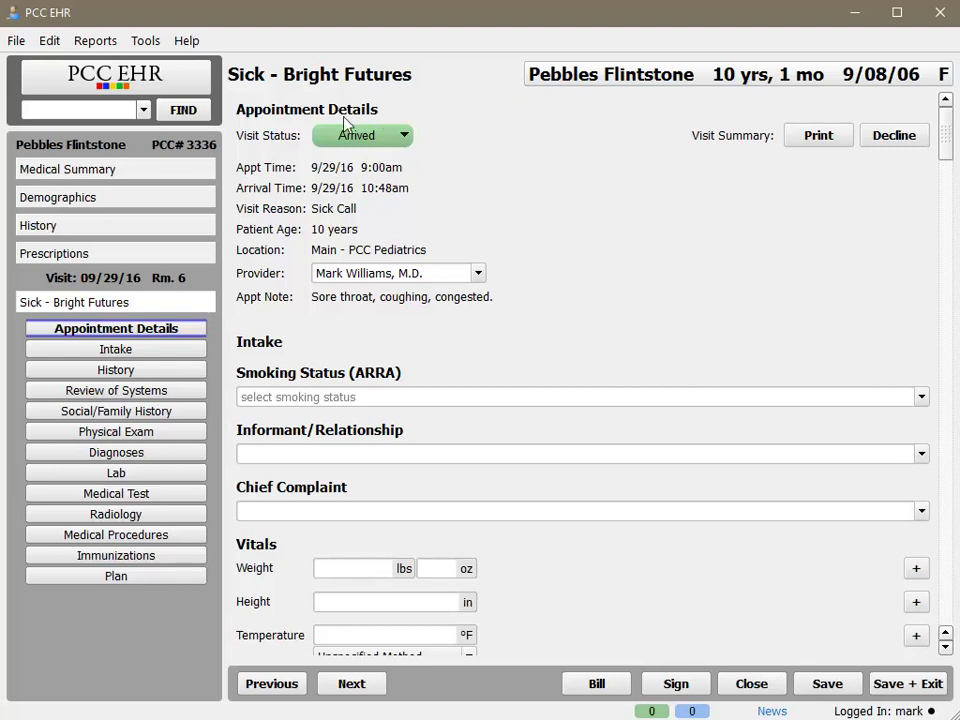
Step through the History and Review of Systems sections to the Plan checklist.
click(116, 370)
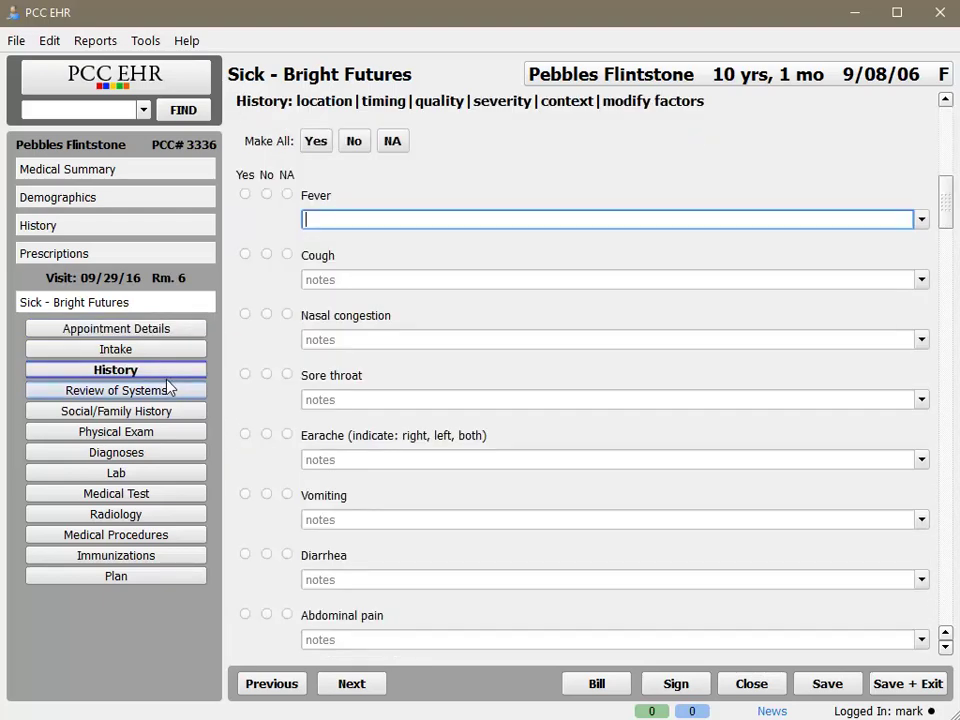
click(170, 396)
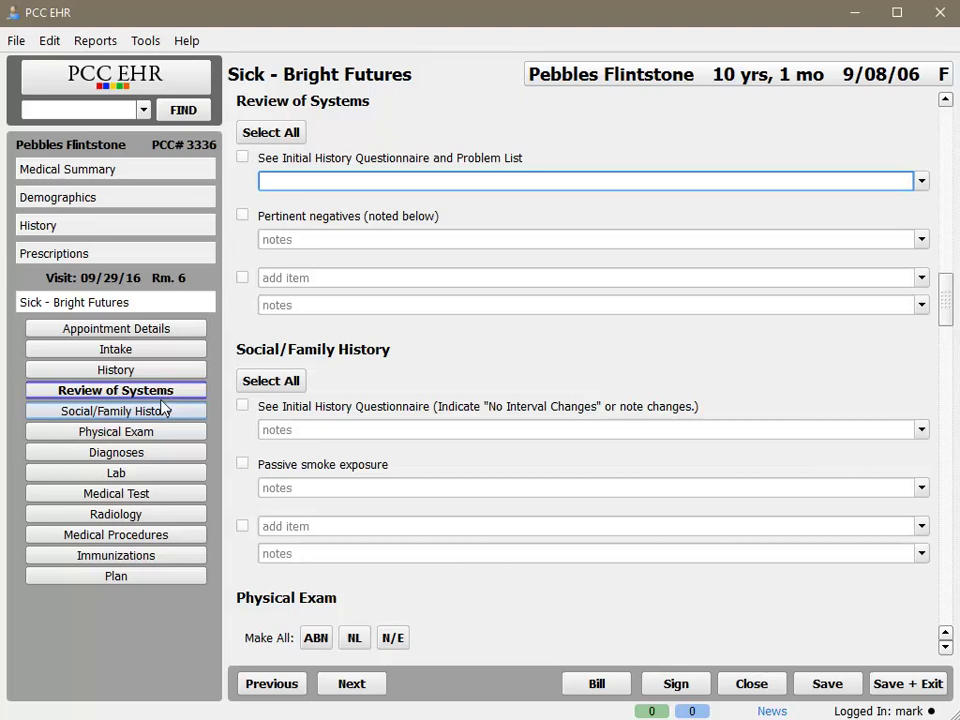
click(141, 577)
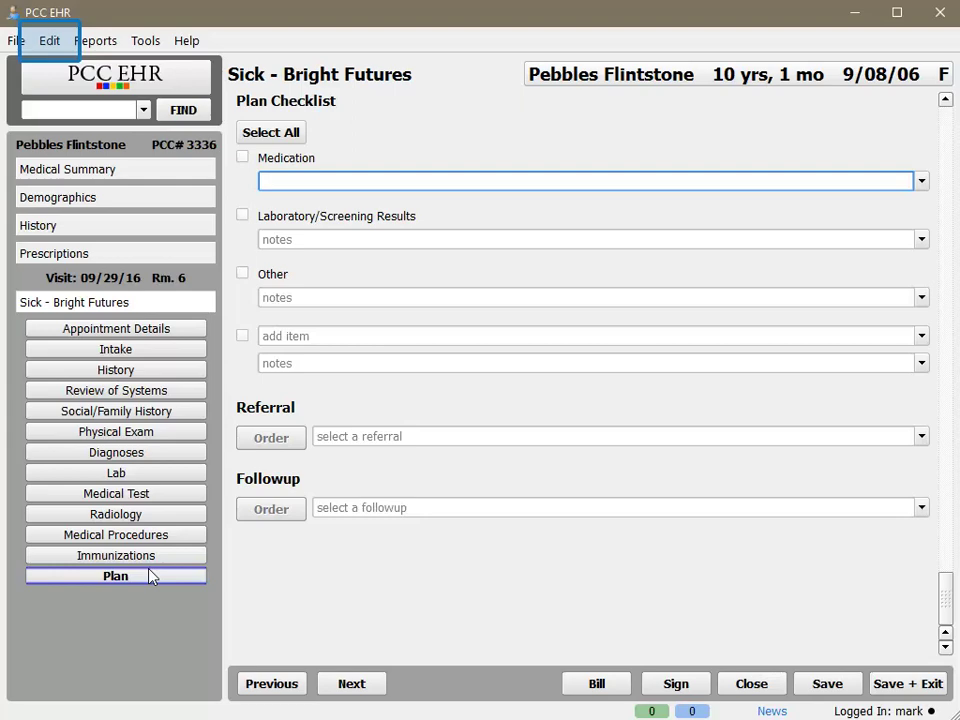
Select Asthma in the Add Protocol dialog's Protocol dropdown.
click(49, 39)
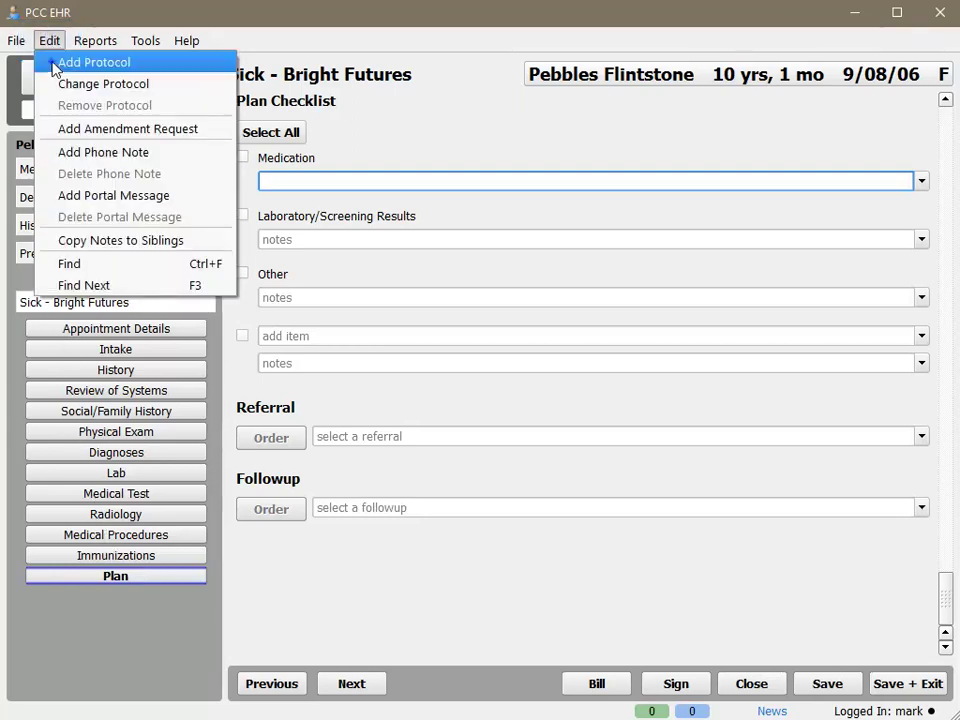
click(55, 66)
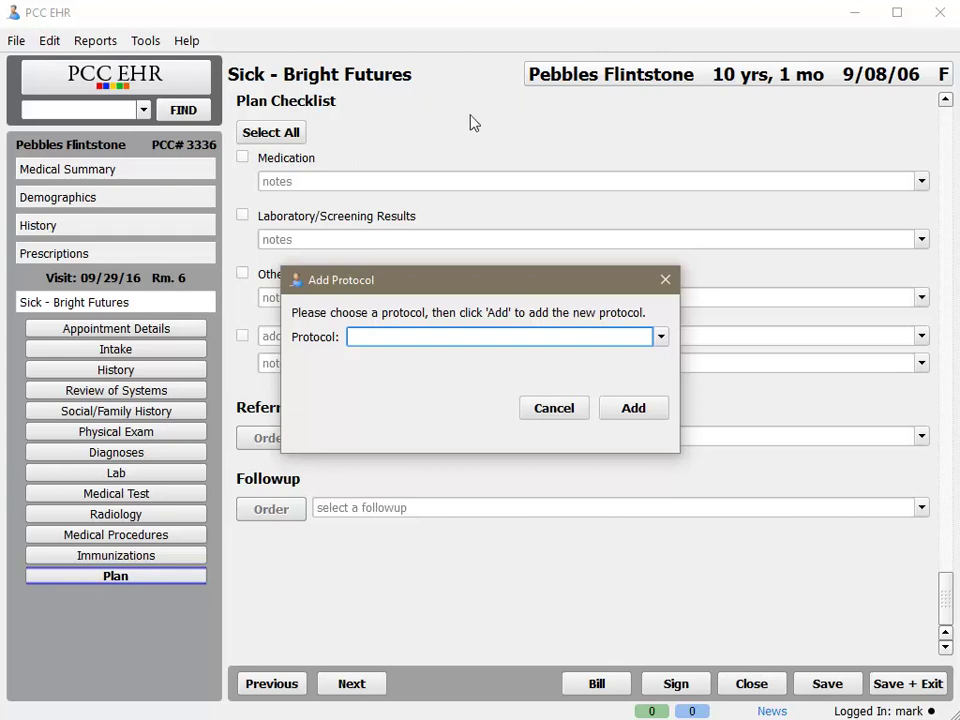
click(660, 338)
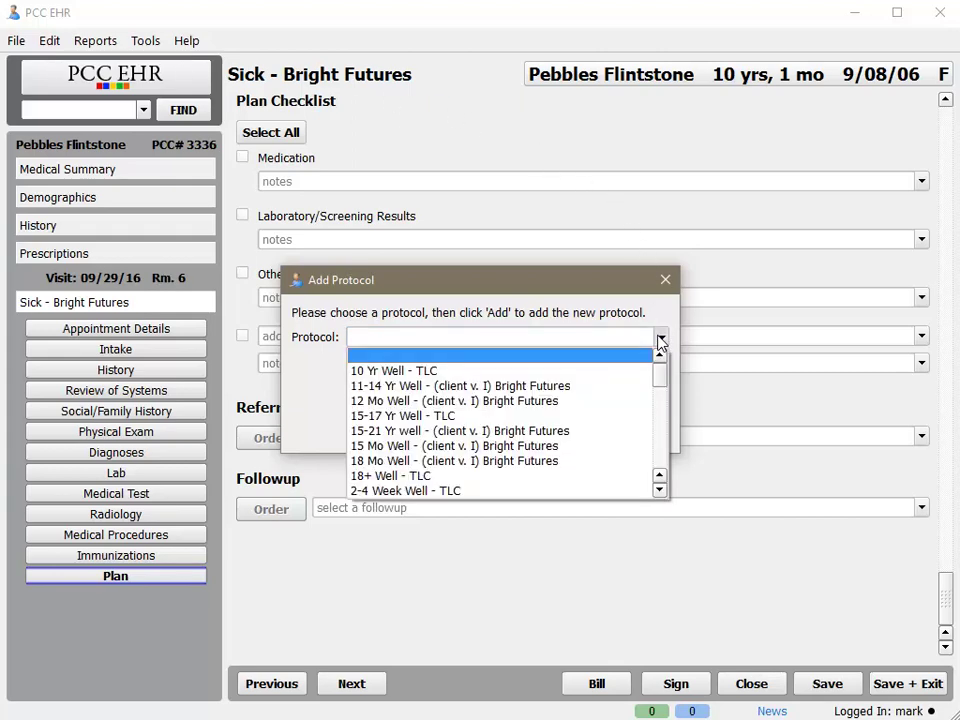
click(660, 418)
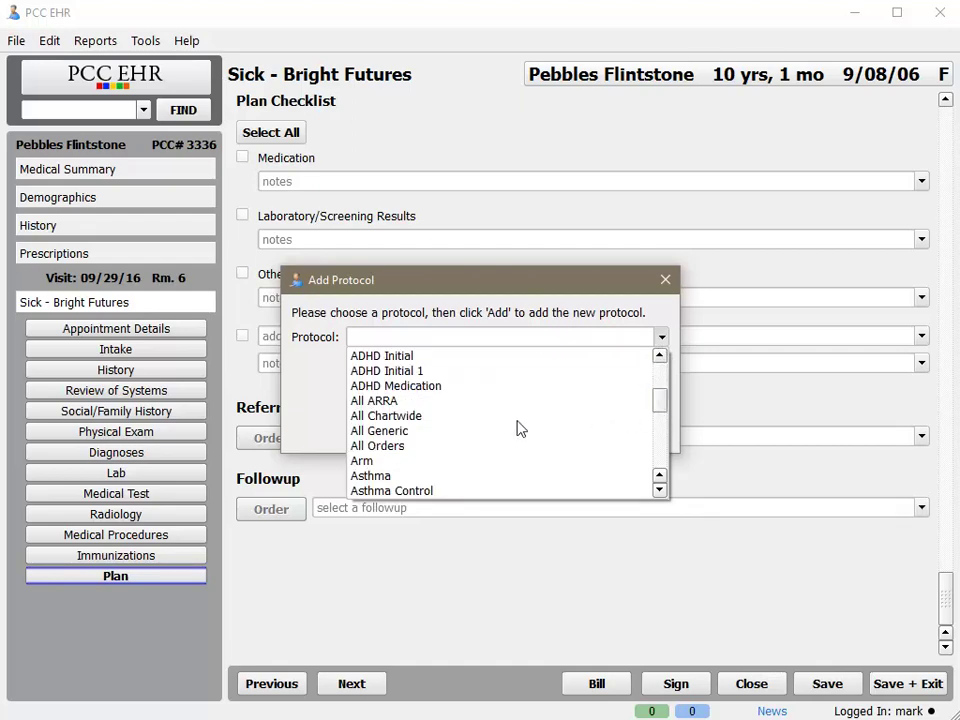
click(437, 476)
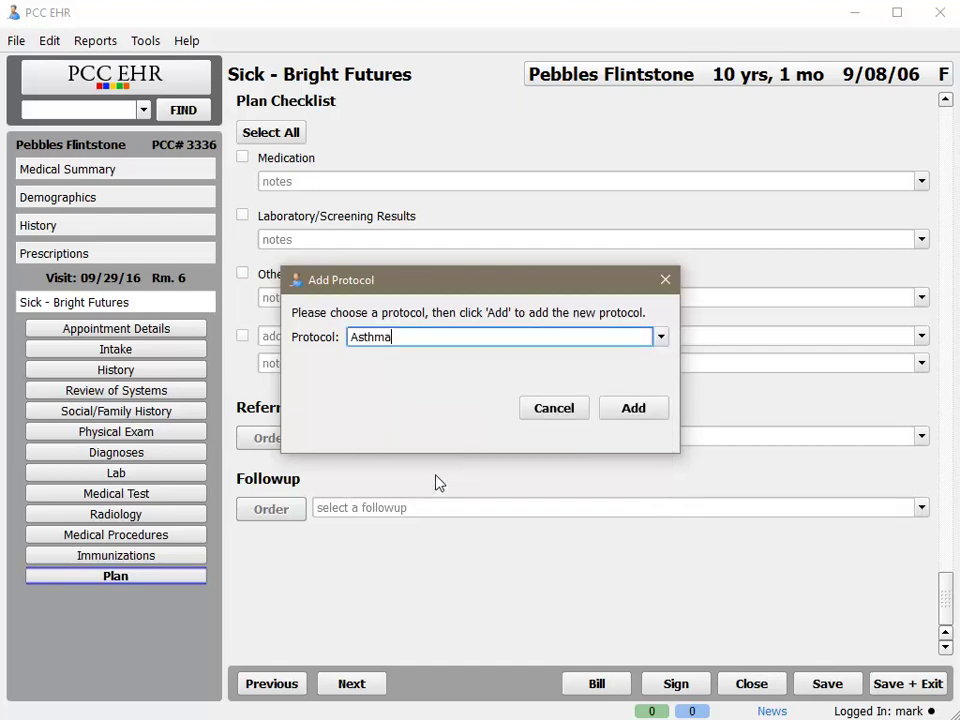
Confirm adding the Asthma protocol so its Appointment Details and Reason for Visit sections appear.
click(652, 410)
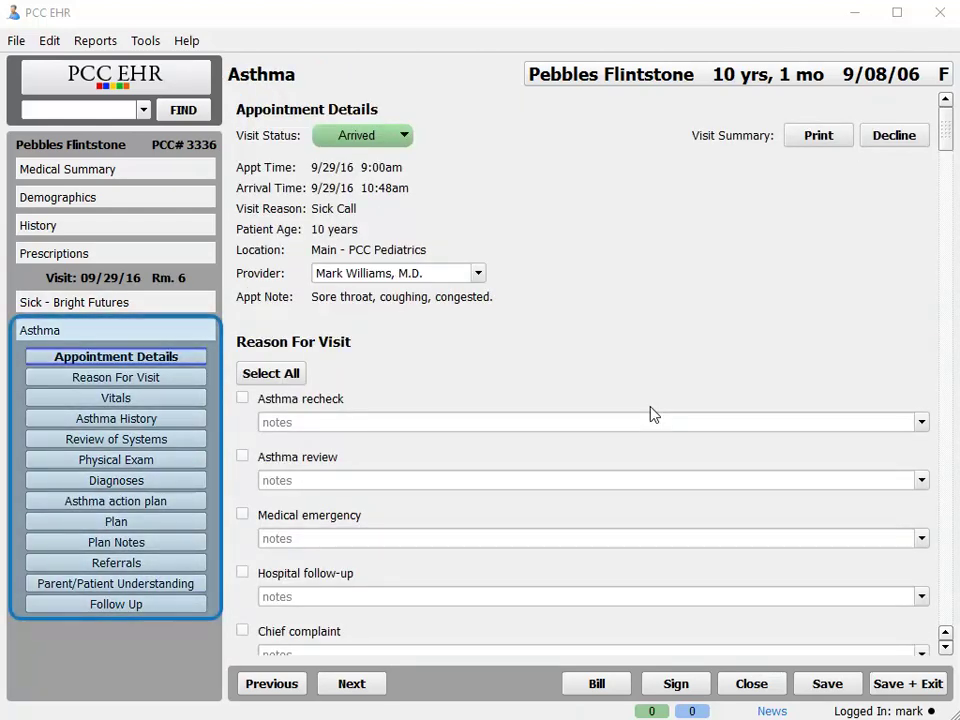